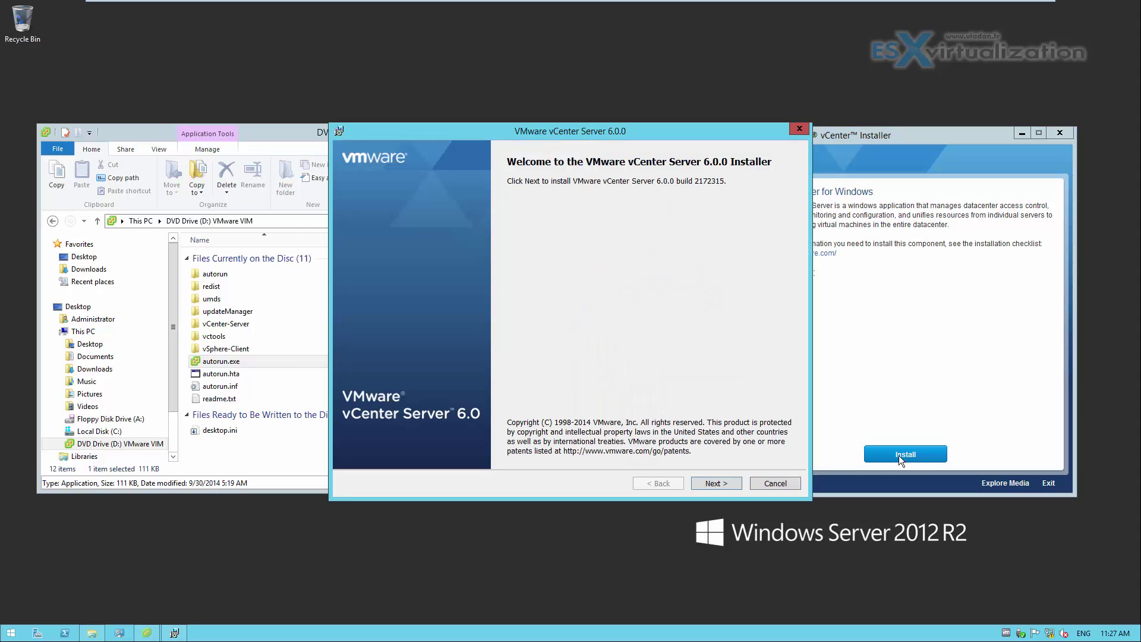
Accept the license agreement and keep the embedded Platform Services Controller deployment
click(727, 483)
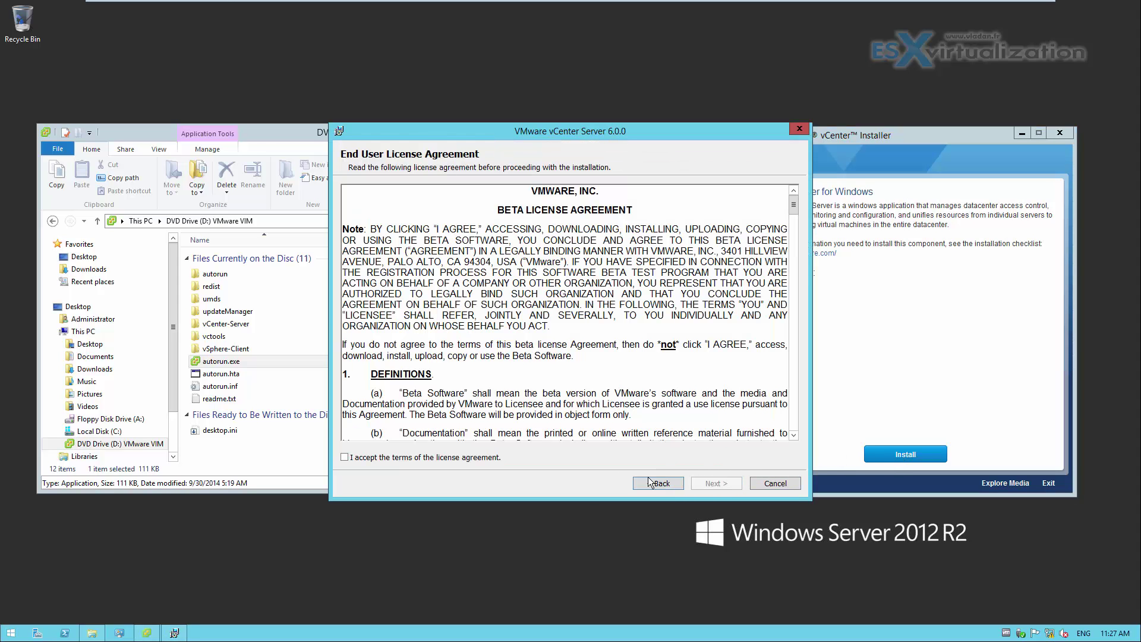
click(495, 461)
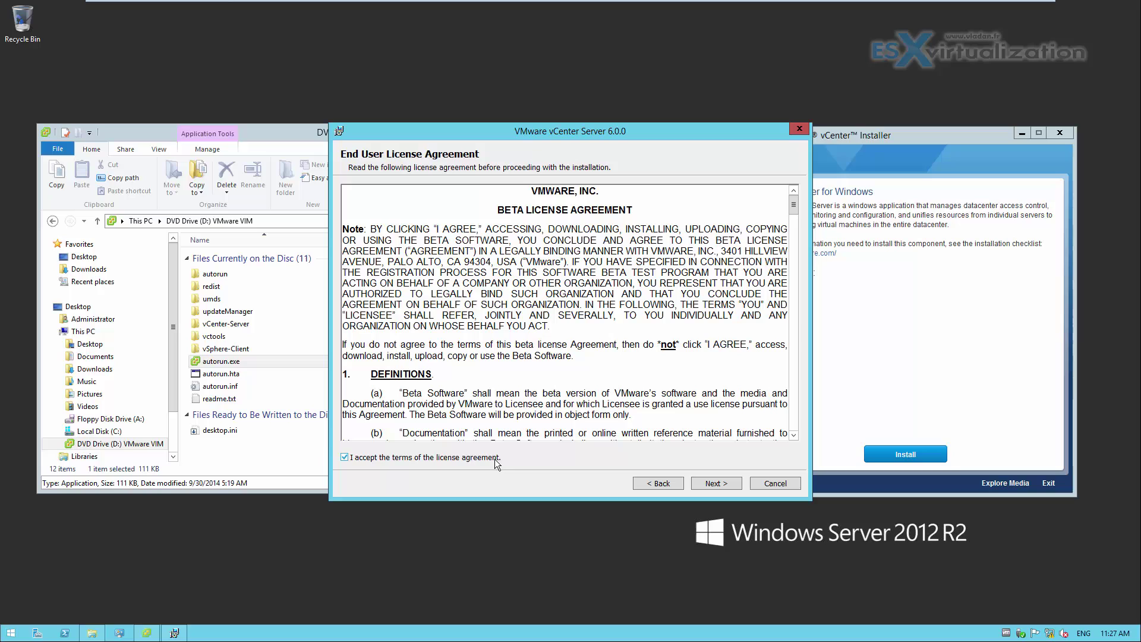
click(710, 486)
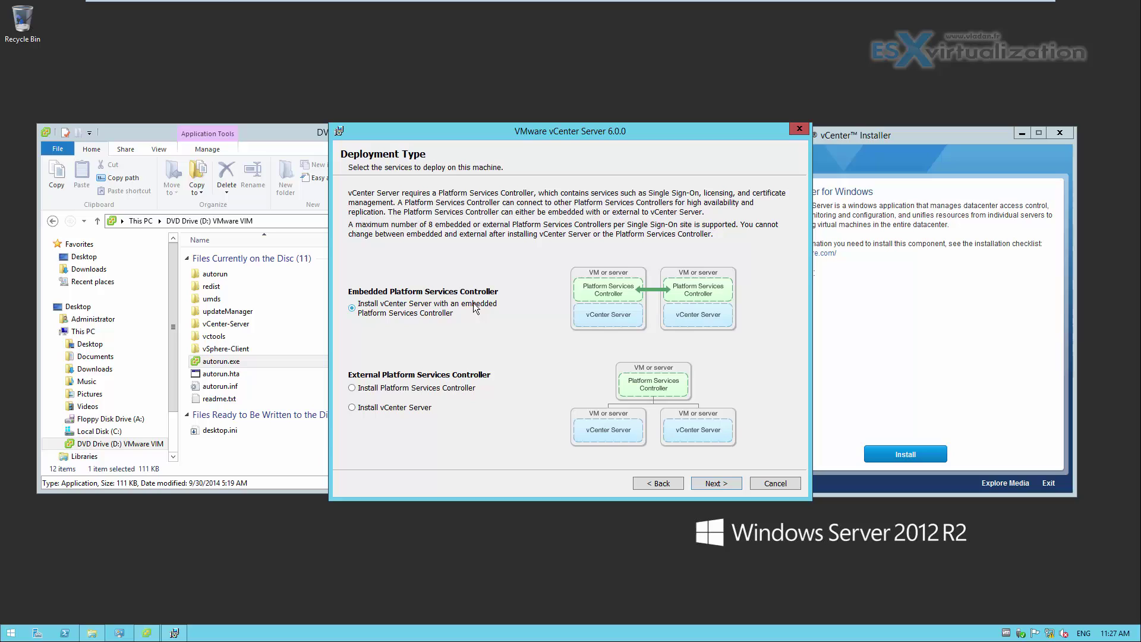
click(712, 487)
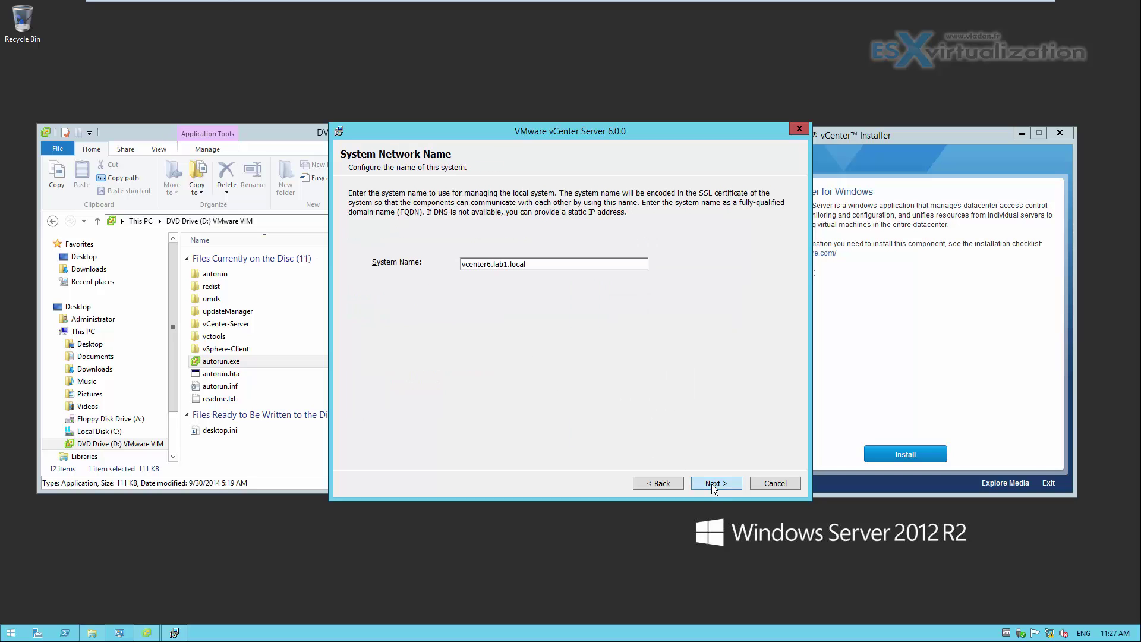
Keep system name vcenter6.lab1.local and enter the vsphere.local administrator password twice
click(712, 487)
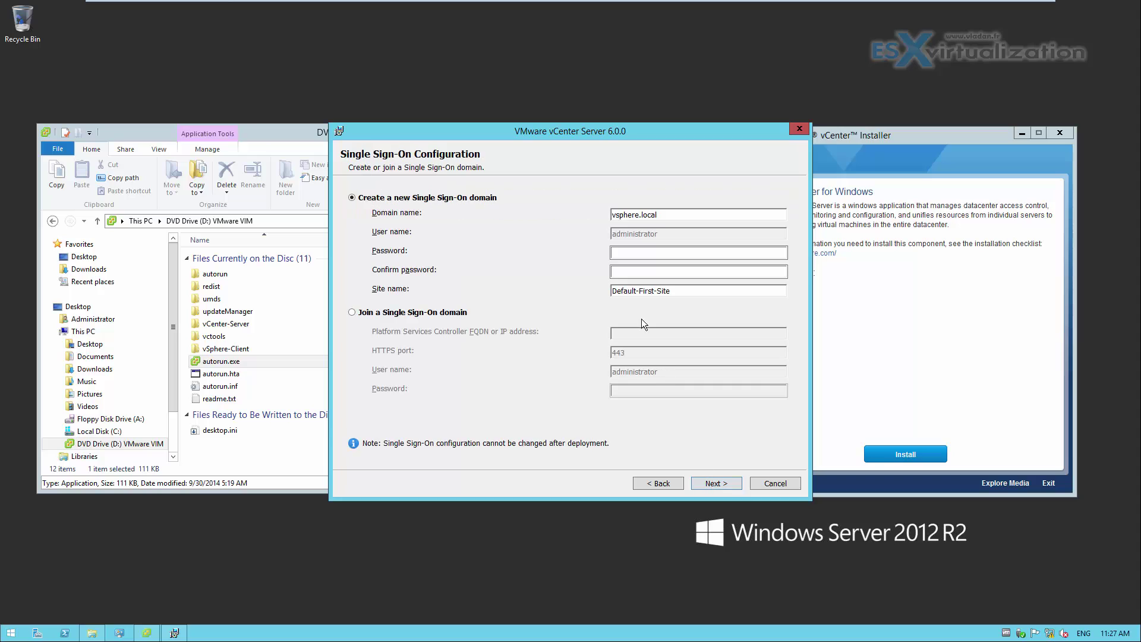
click(621, 253)
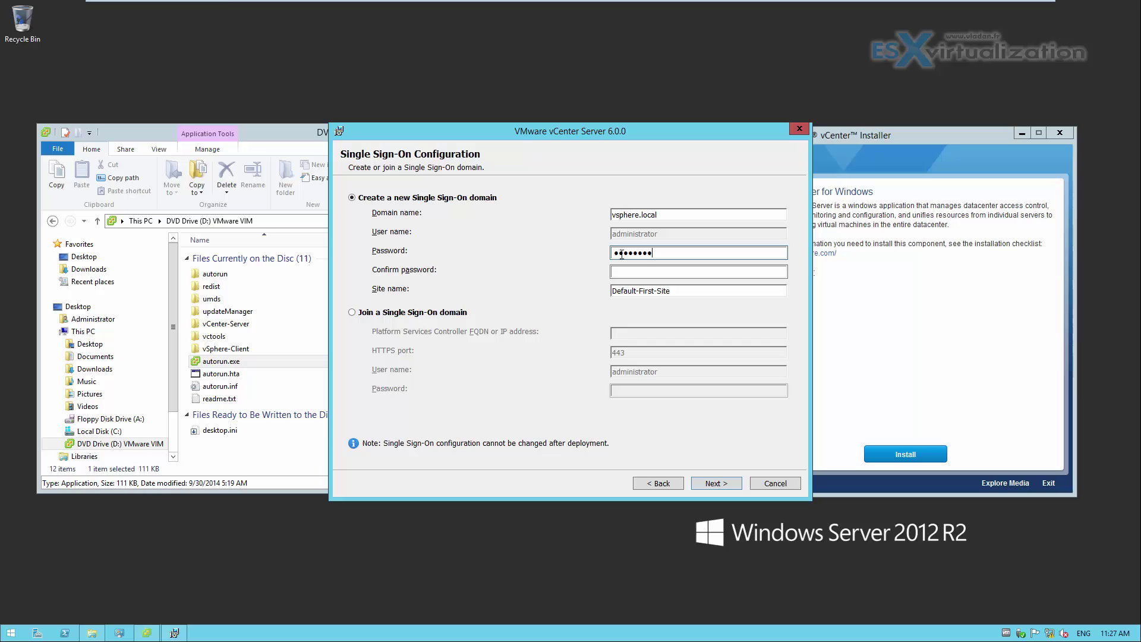
key(Tab)
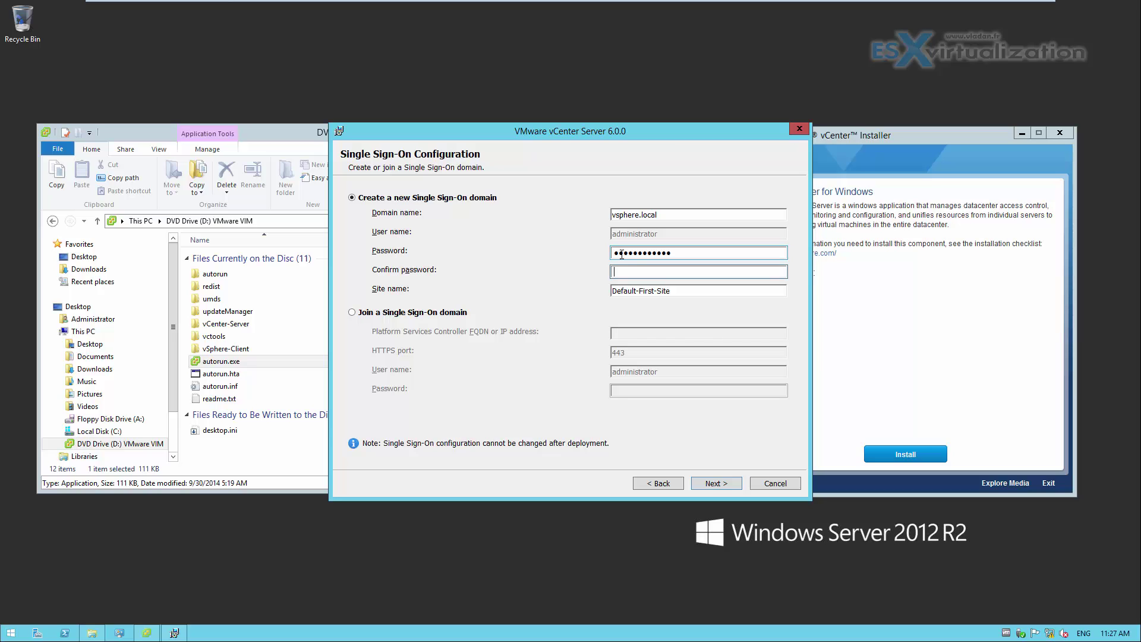
Keep Local System account, embedded vPostgres database, default ports and folder, then install vCenter Server
click(722, 485)
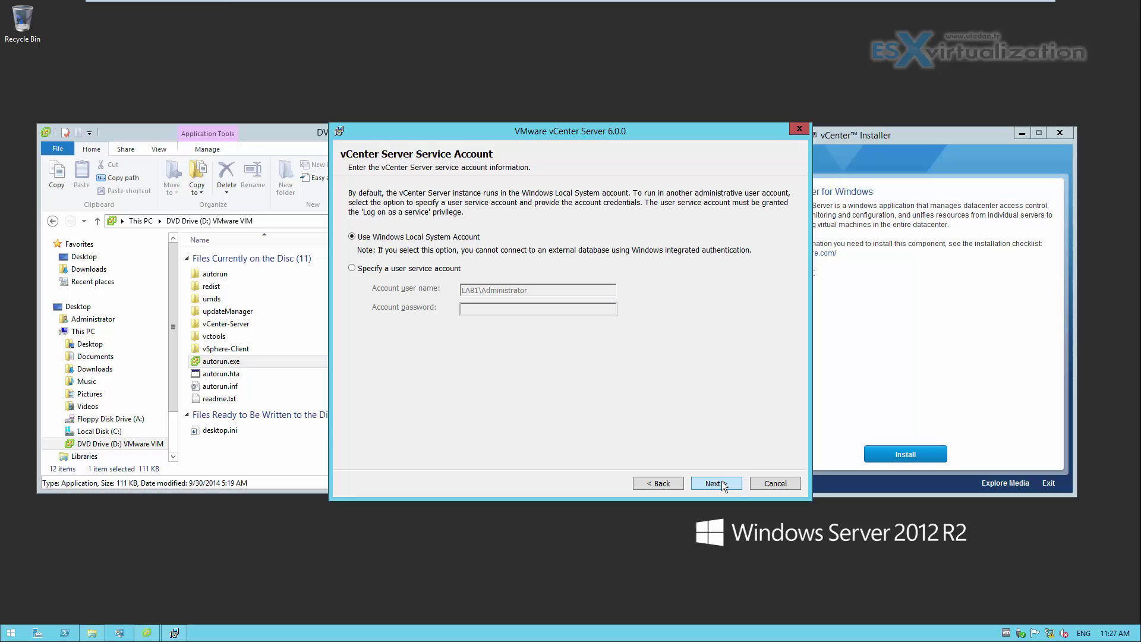
click(723, 485)
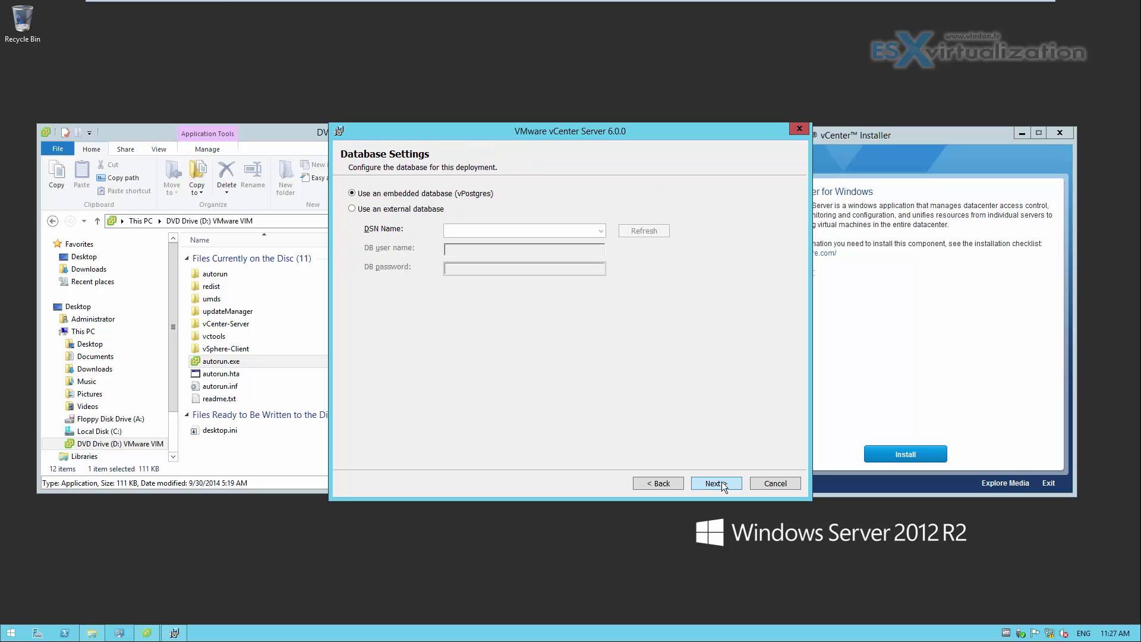
click(721, 484)
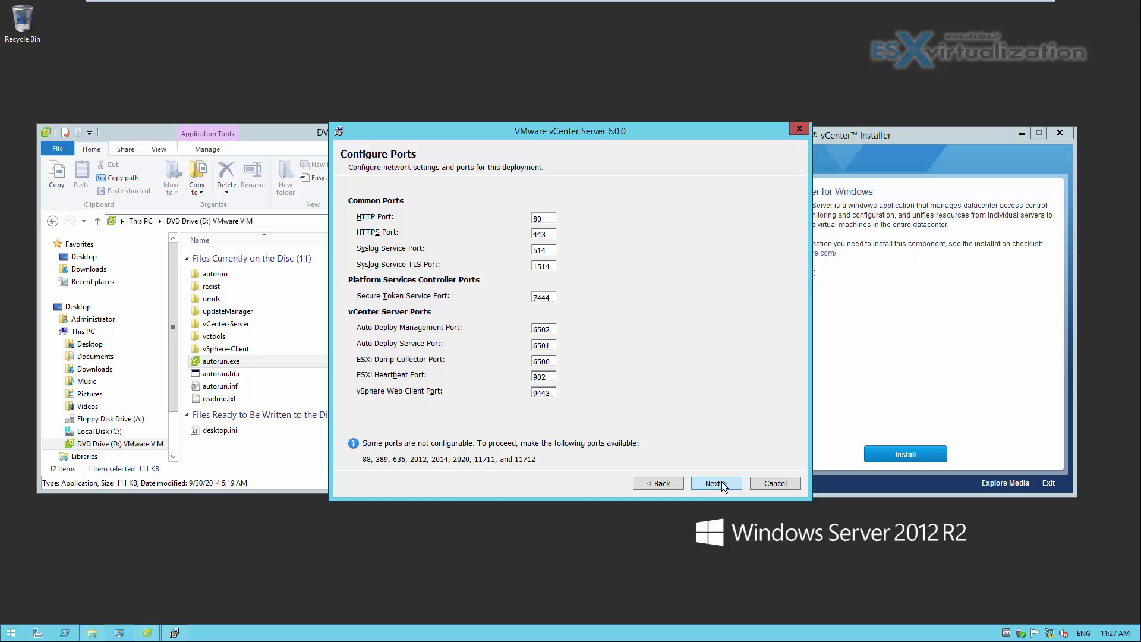
click(721, 483)
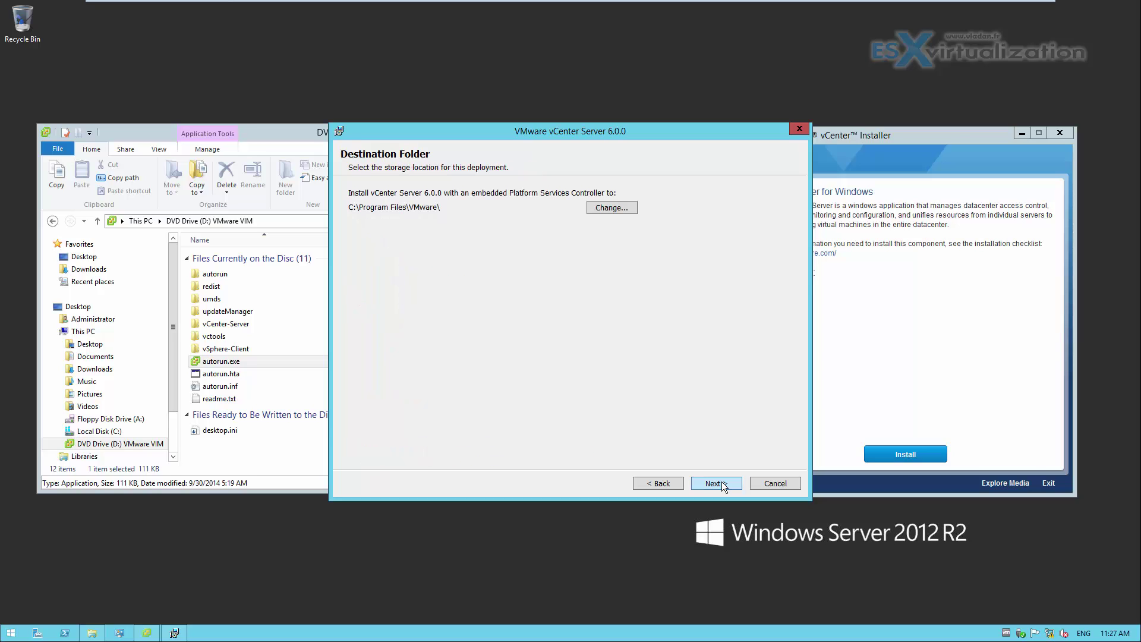
click(722, 483)
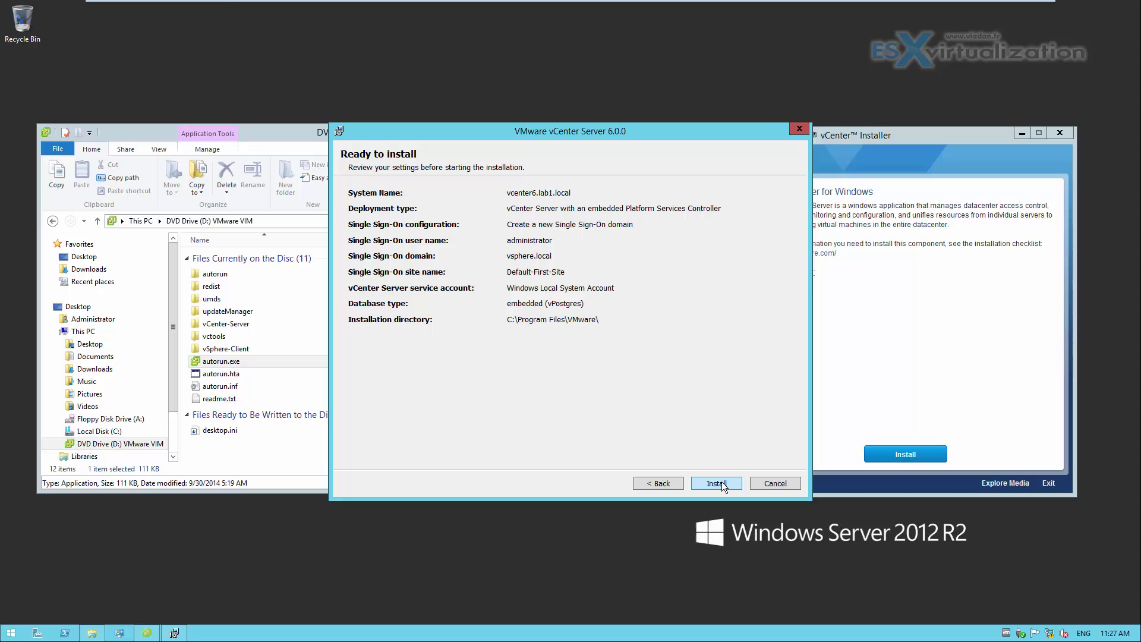
click(721, 484)
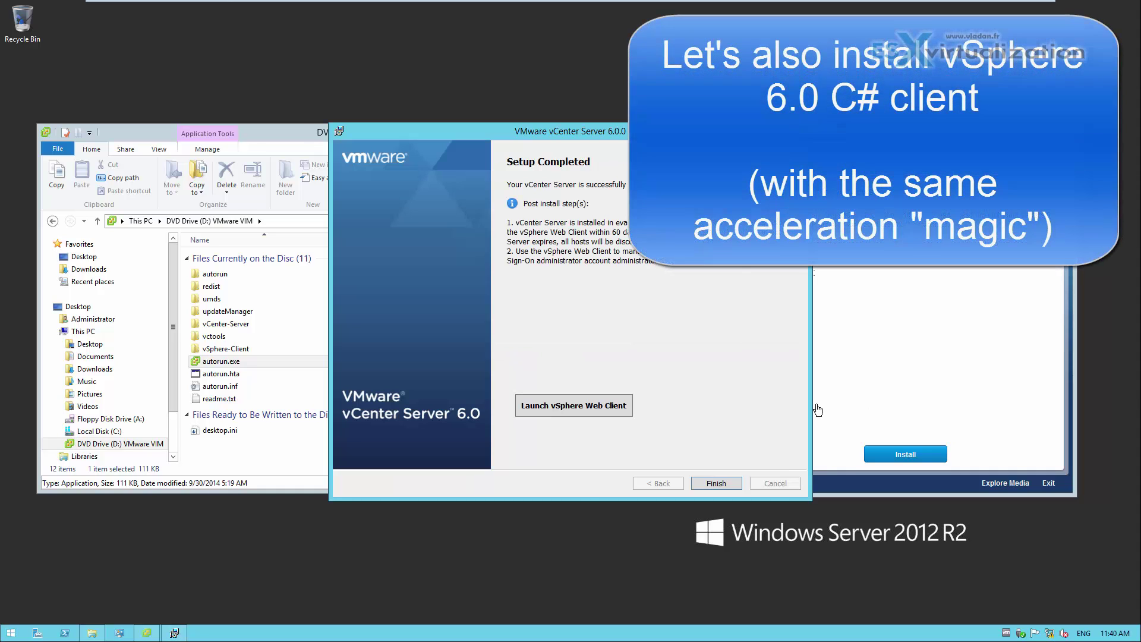
Finish vCenter setup and launch the vSphere Client install from the autorun installer
click(716, 482)
click(620, 235)
click(906, 455)
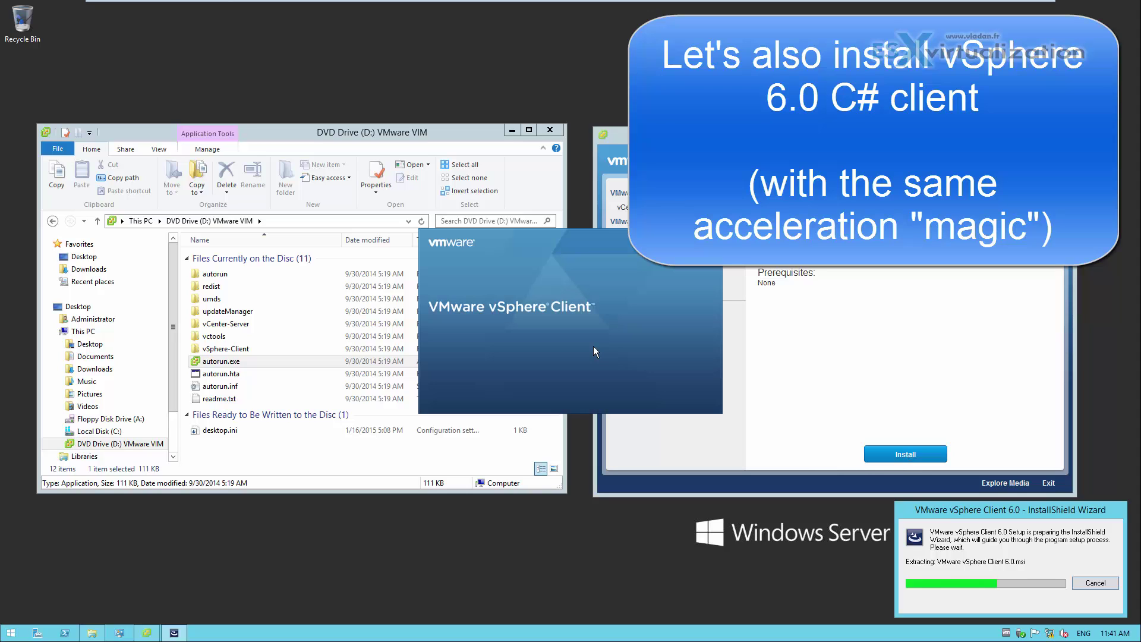
click(619, 411)
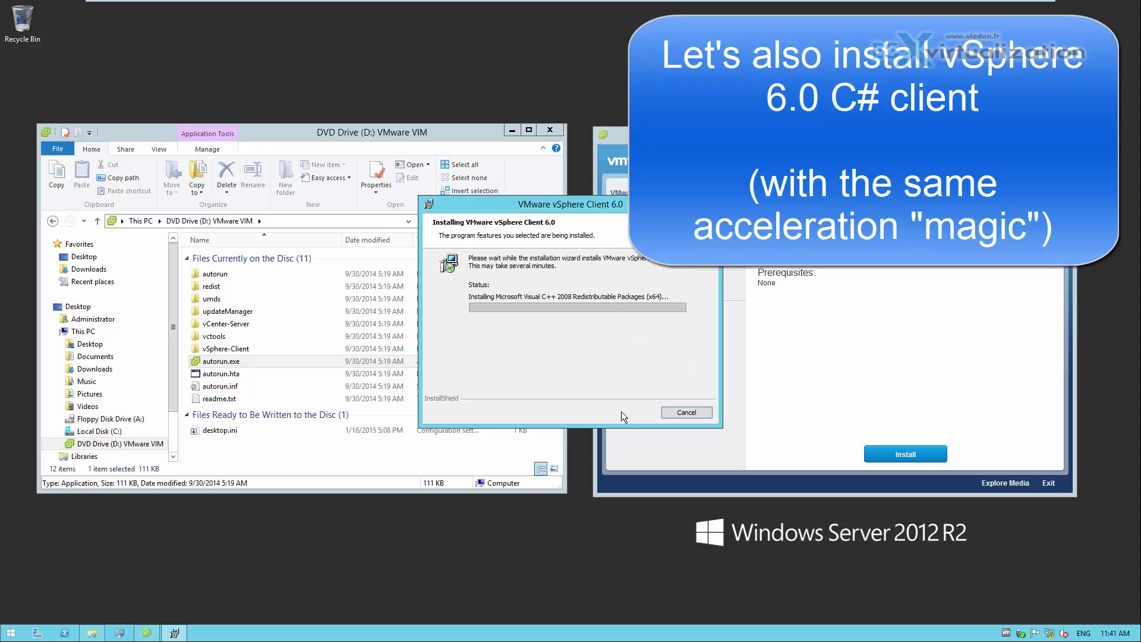